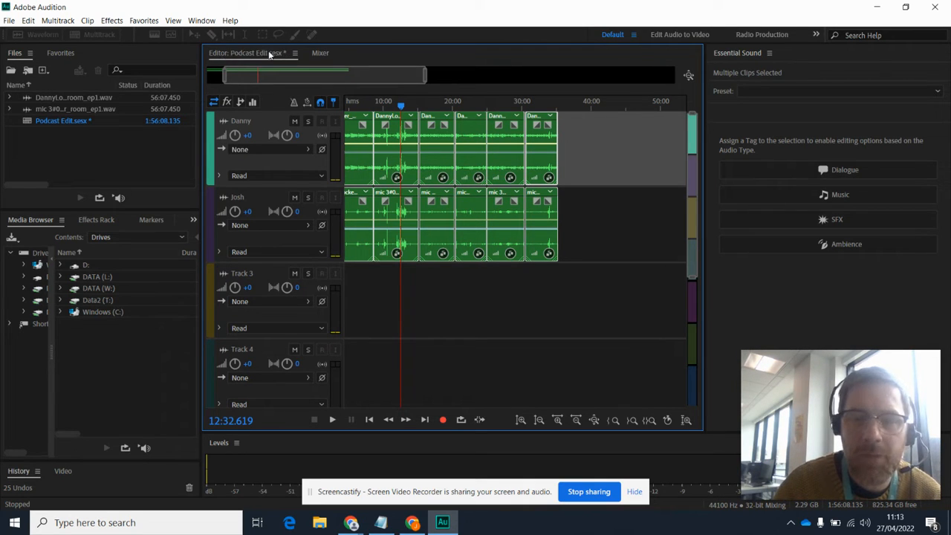
# Raise the first two tracks' faders to 8.2 dB and 9.2 dB, and audition the mix from about 22:34
pyautogui.click(321, 54)
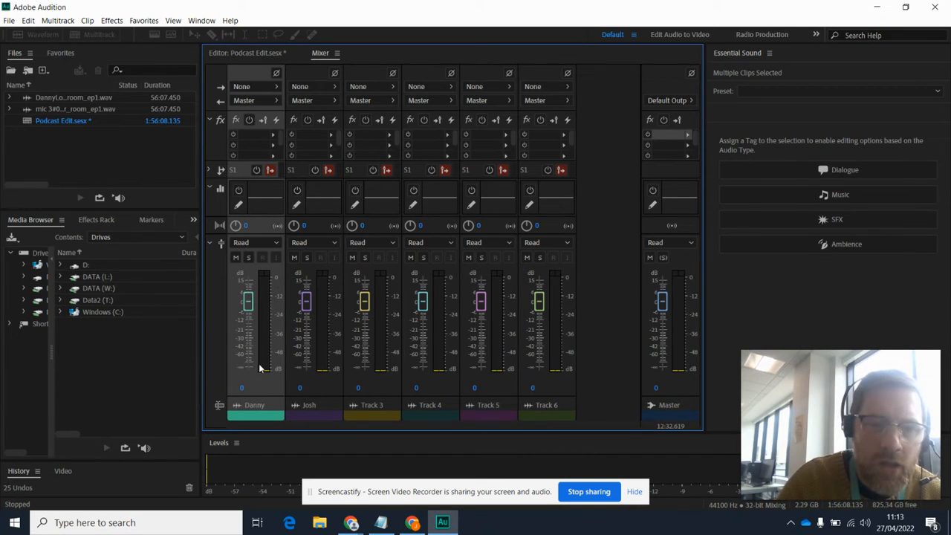
pyautogui.moveTo(253, 307); pyautogui.dragTo(306, 280)
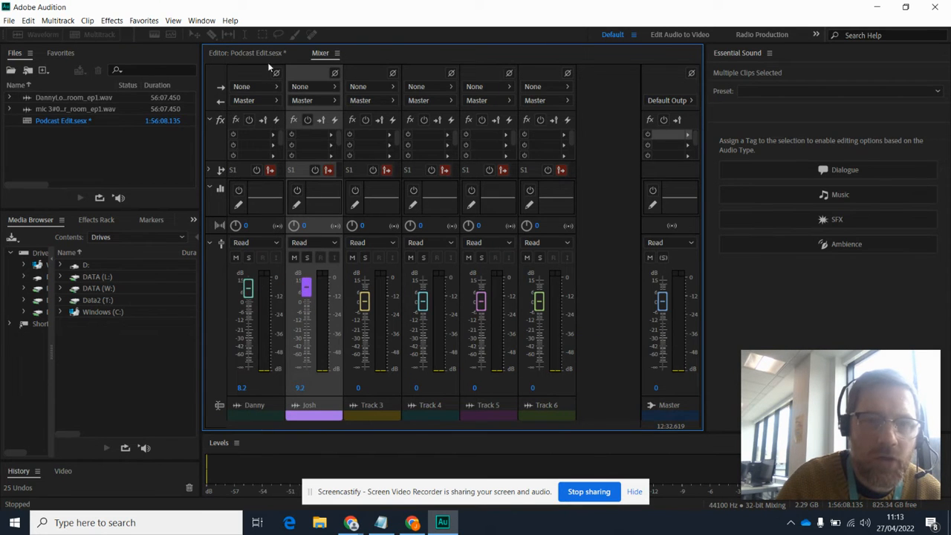
pyautogui.click(264, 54)
pyautogui.click(470, 101)
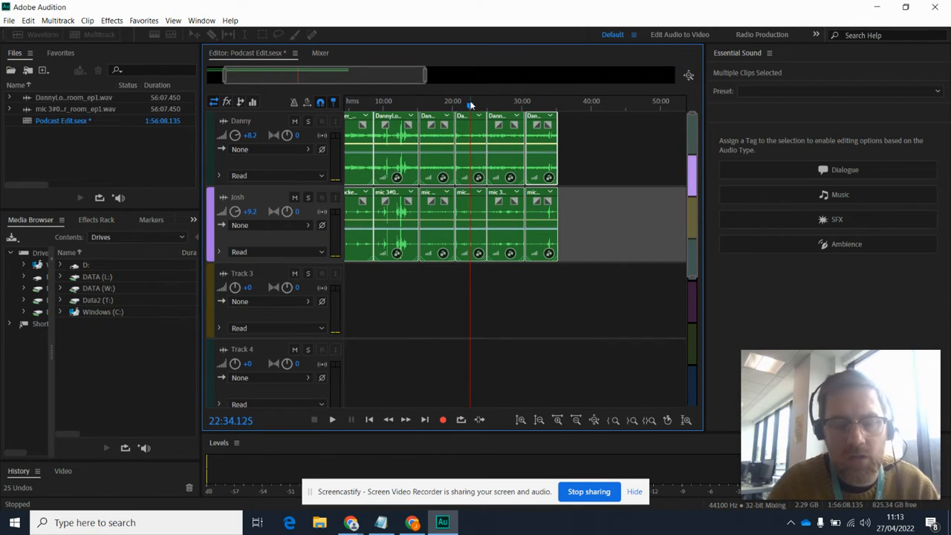
pyautogui.press('space')
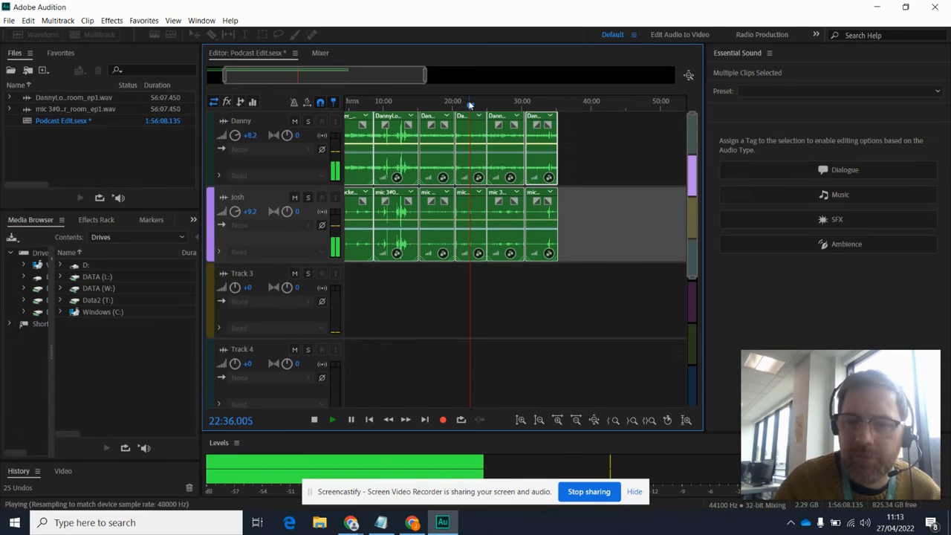
pyautogui.press('space')
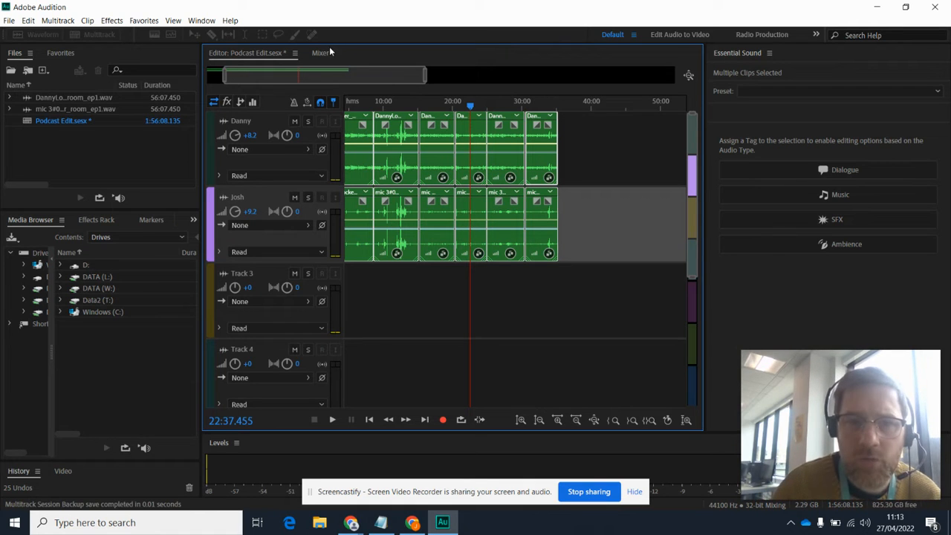
# Play the louder passage from about 12:06 with the waveforms enlarged, checking the track and master meters for clipping
pyautogui.click(333, 99)
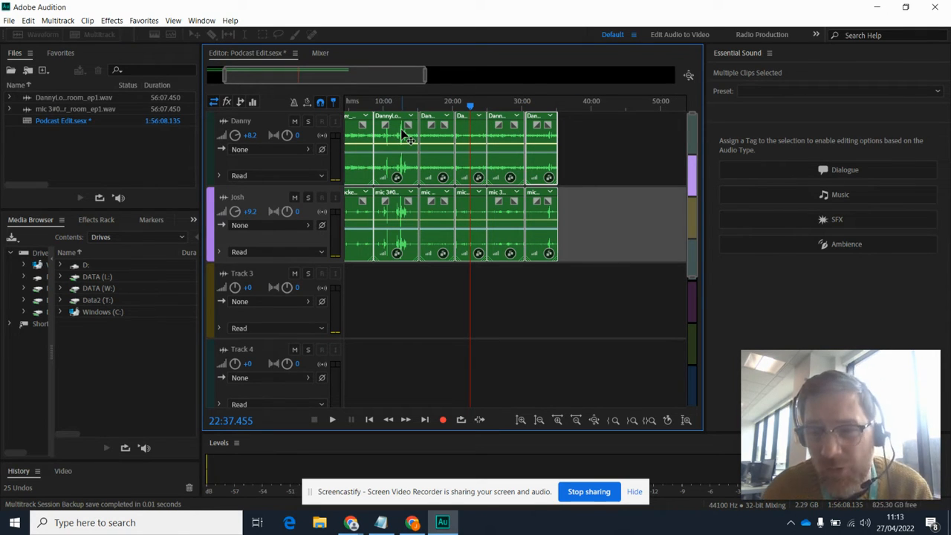
pyautogui.click(398, 101)
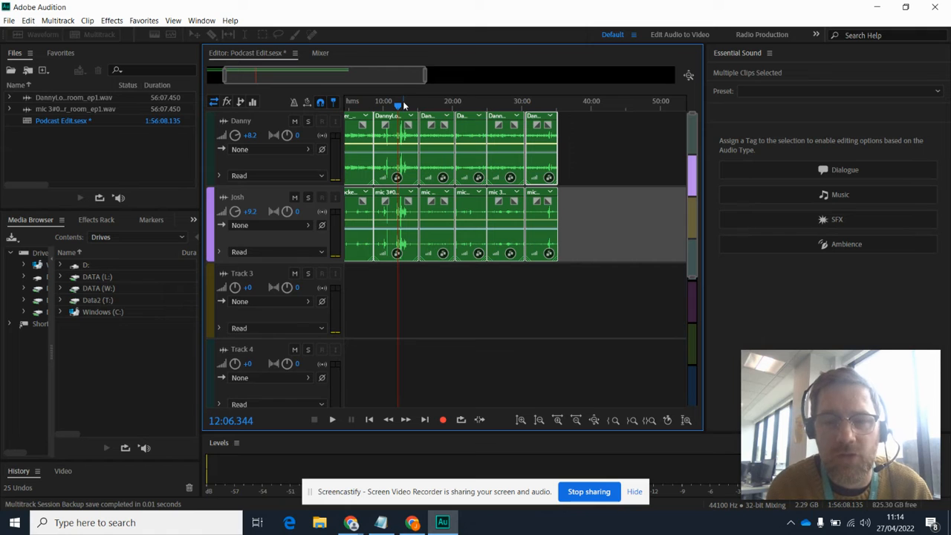
pyautogui.press('space')
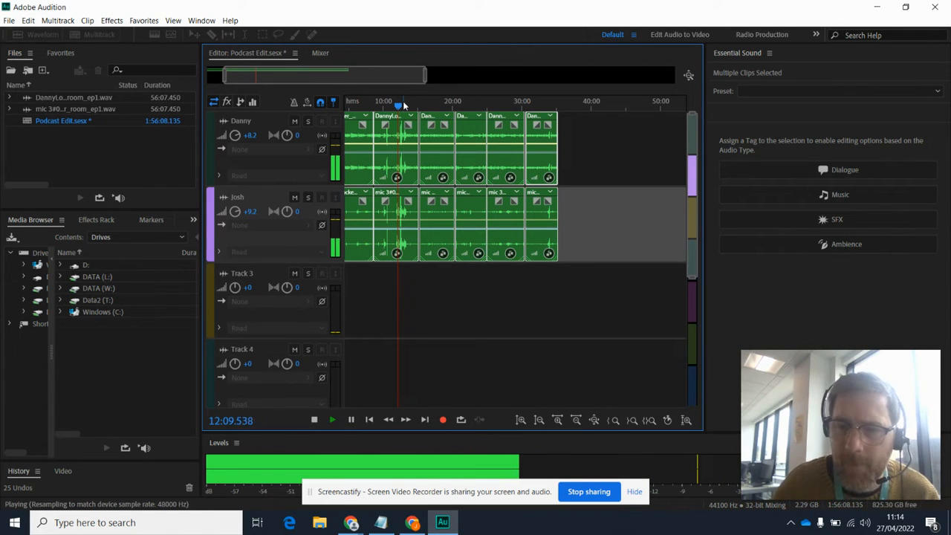
pyautogui.moveTo(921, 408)
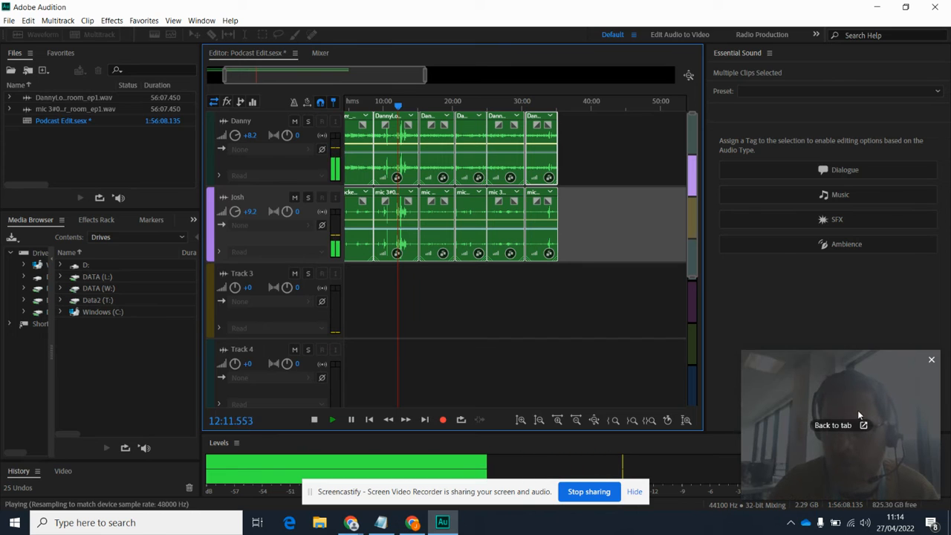
pyautogui.click(931, 360)
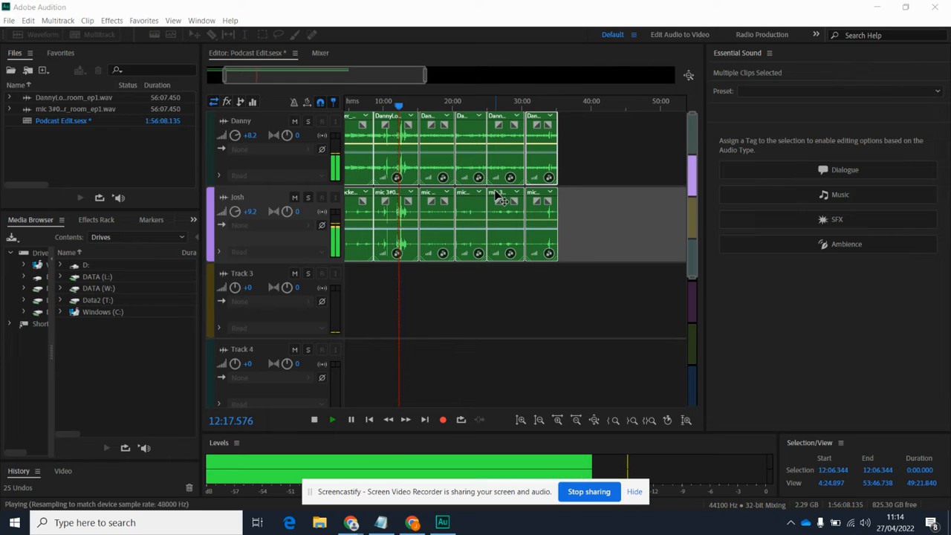
pyautogui.click(423, 16)
pyautogui.press('=')
pyautogui.press('=')
pyautogui.press('=')
pyautogui.press('=')
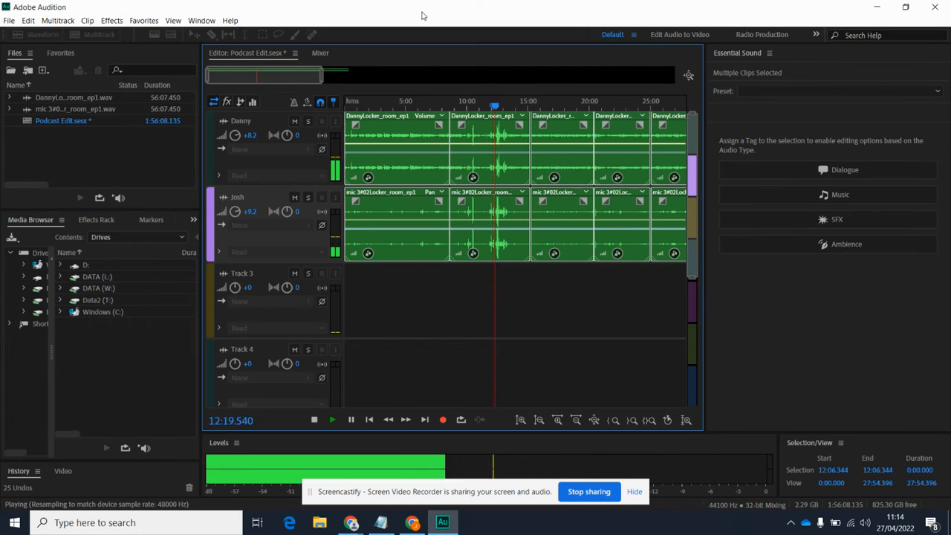
pyautogui.press('=')
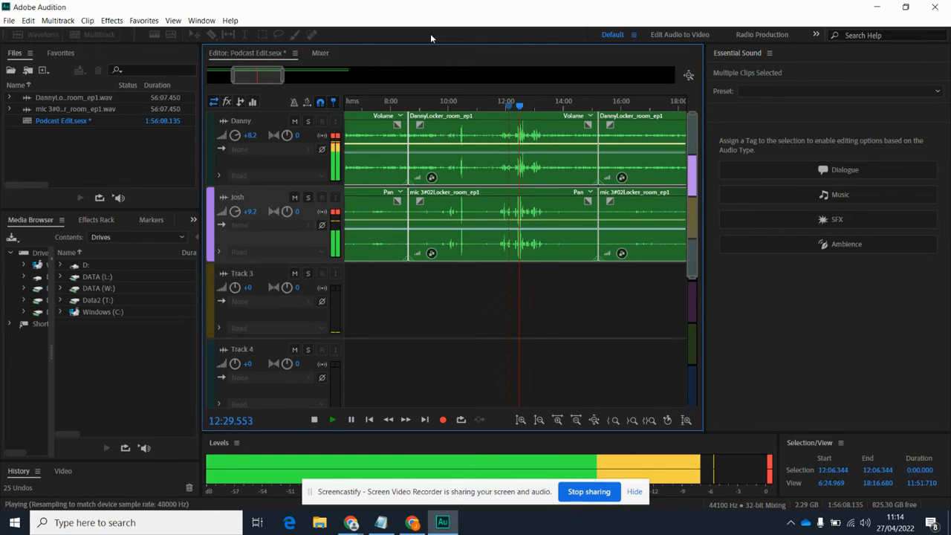
pyautogui.press('space')
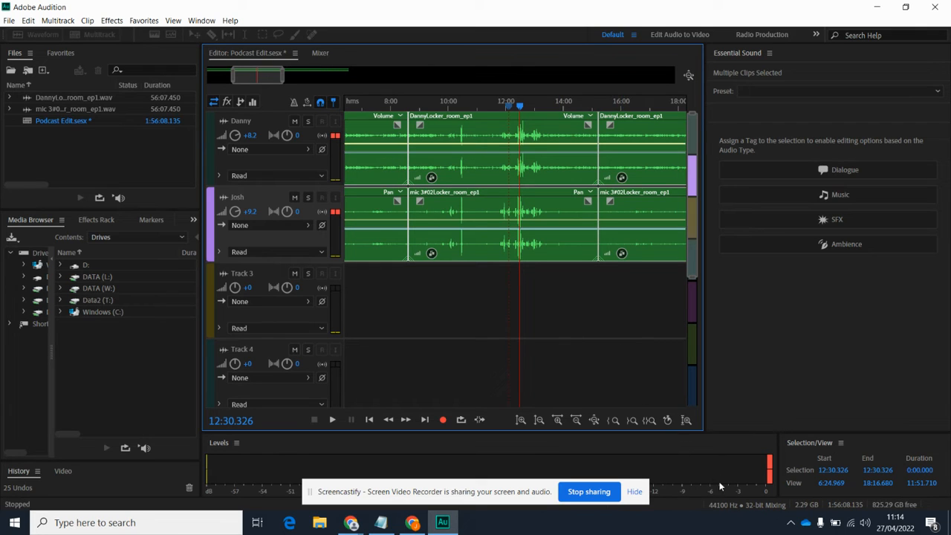
# Replay the loud peak from about 12:23 to examine the output levels again
pyautogui.click(516, 104)
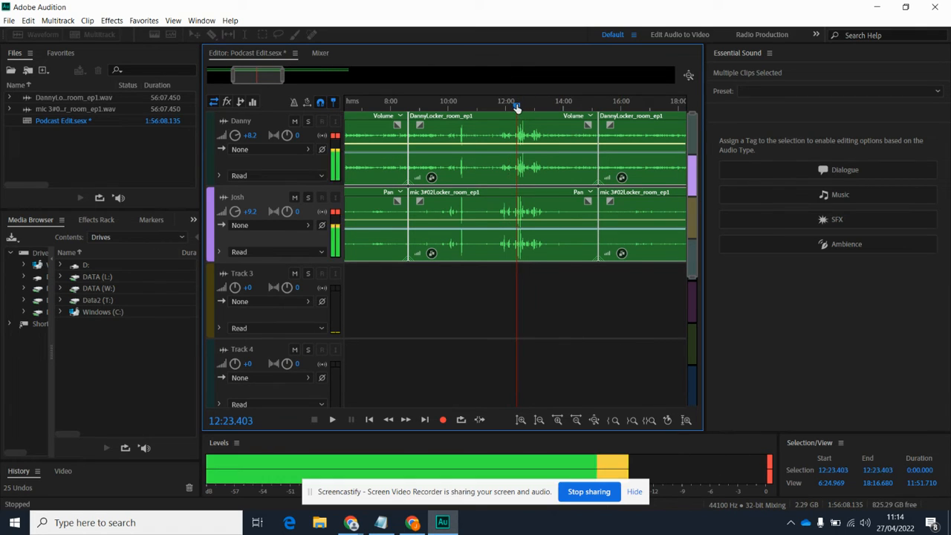
pyautogui.press('space')
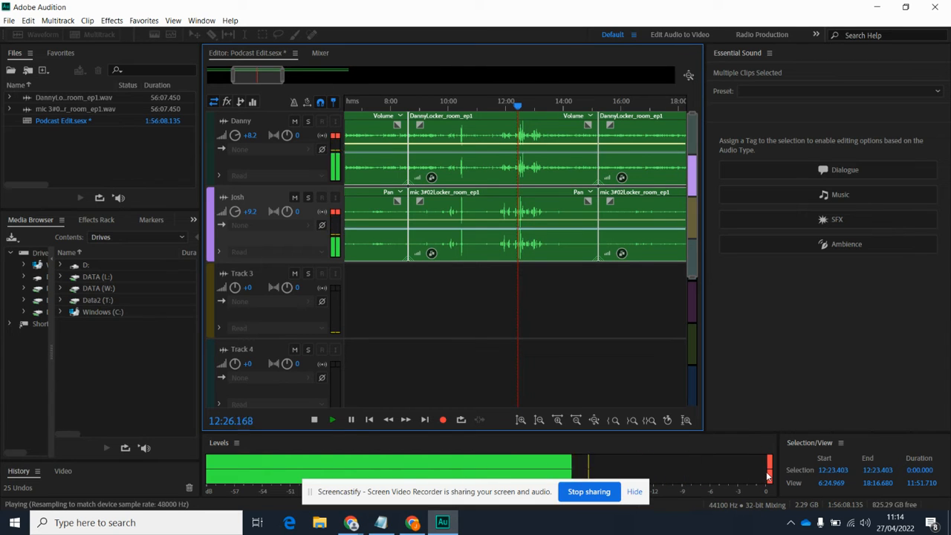
pyautogui.press('space')
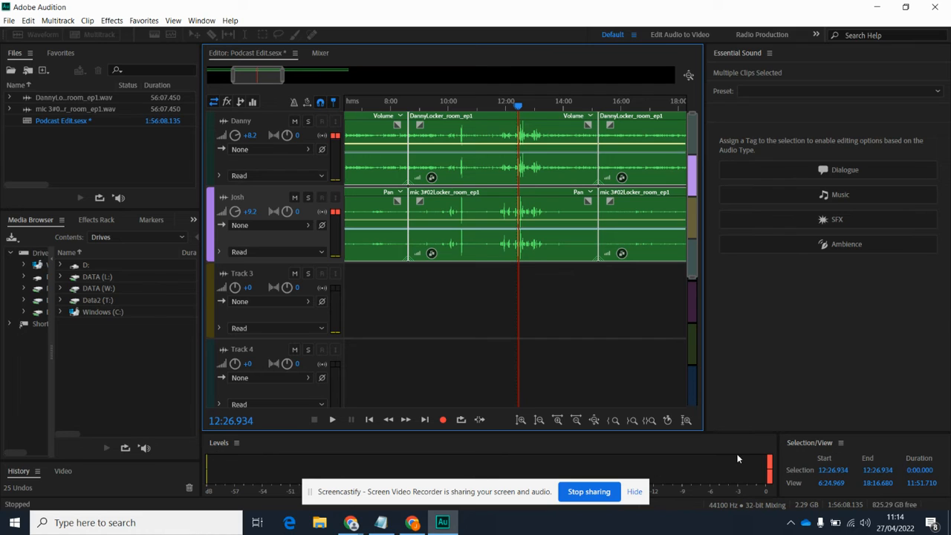
# Clear the red clip indicators on the master level meter and on both voice tracks
pyautogui.click(770, 477)
pyautogui.click(336, 211)
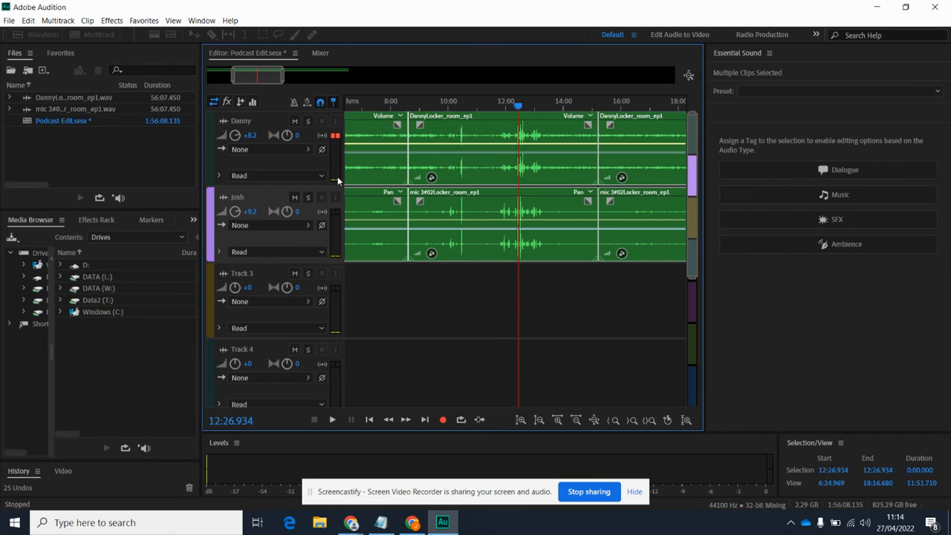
pyautogui.click(334, 136)
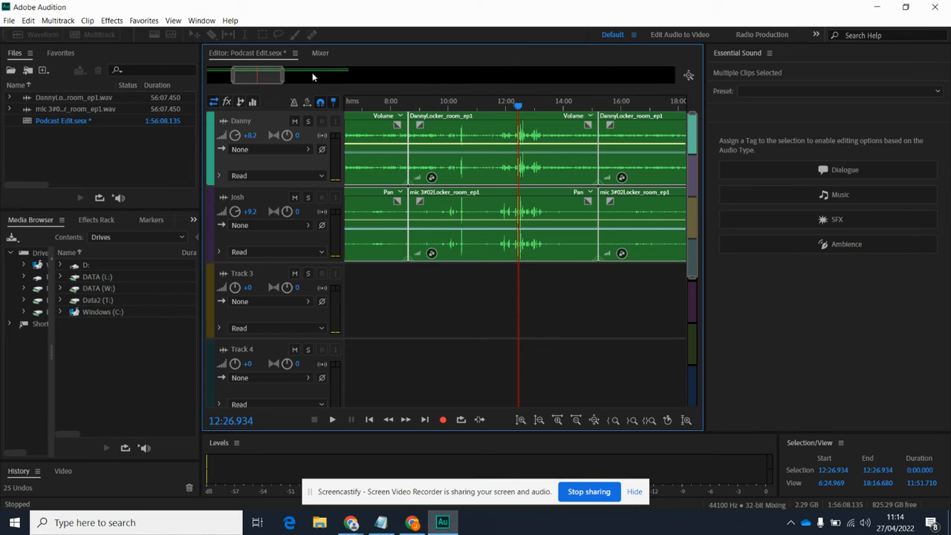
# Reset the faders of both voice tracks to 0 dB in the mixer
pyautogui.click(315, 53)
pyautogui.doubleClick(250, 290)
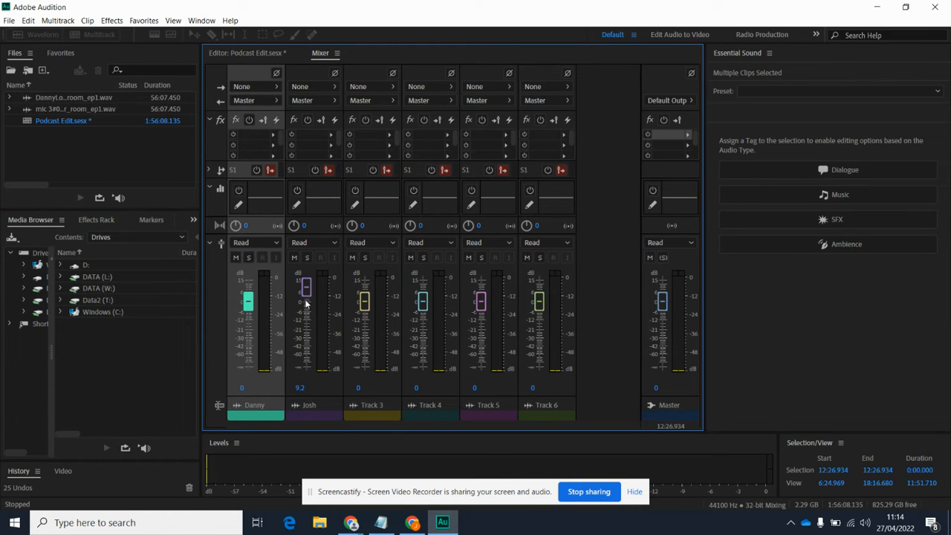
pyautogui.click(305, 292)
pyautogui.doubleClick(305, 293)
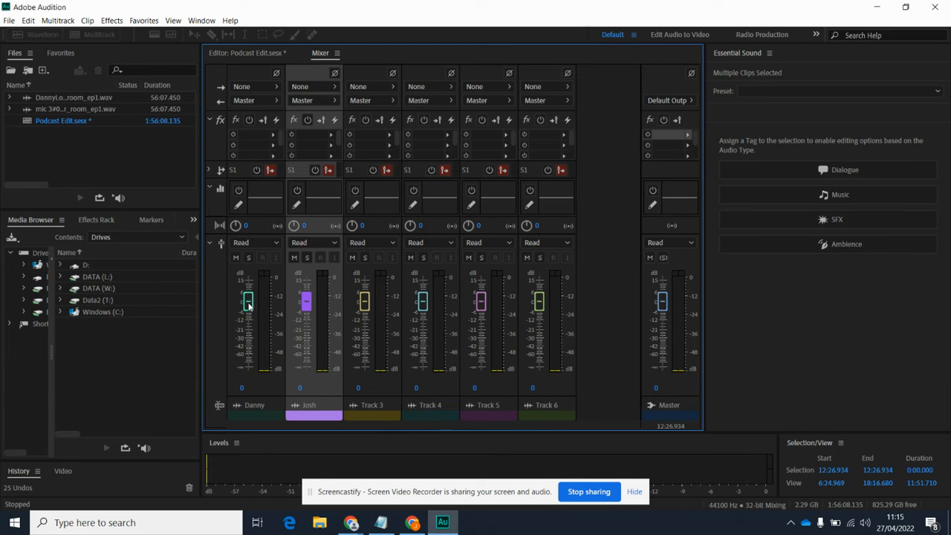
# Lower the volume of both voice tracks to exactly -6 dB in the mixer
pyautogui.moveTo(249, 304); pyautogui.dragTo(246, 316)
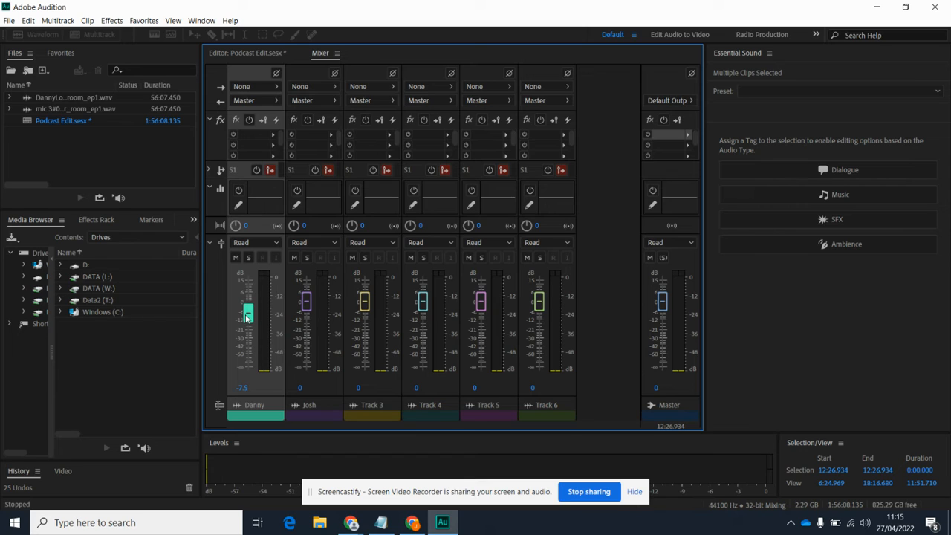
pyautogui.click(243, 387)
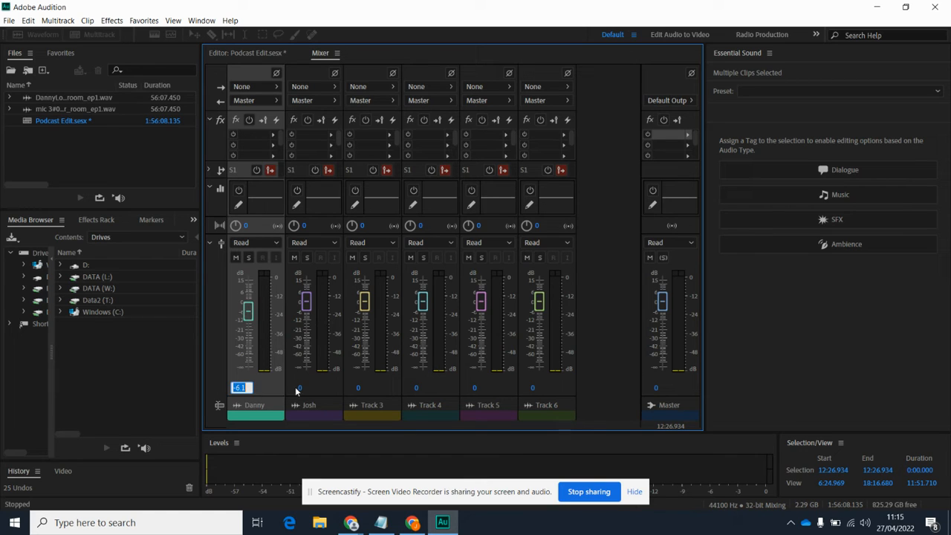
pyautogui.write('-6')
pyautogui.press('Tab')
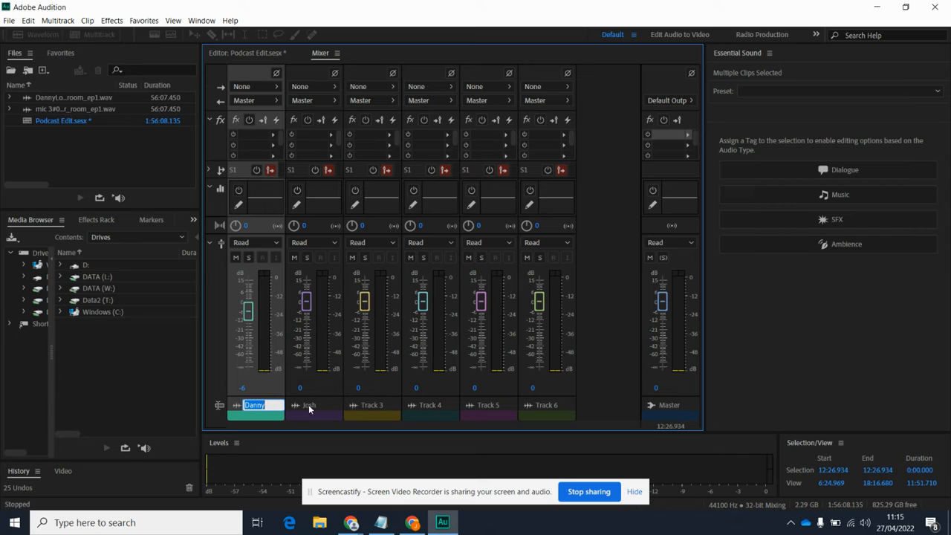
pyautogui.click(300, 387)
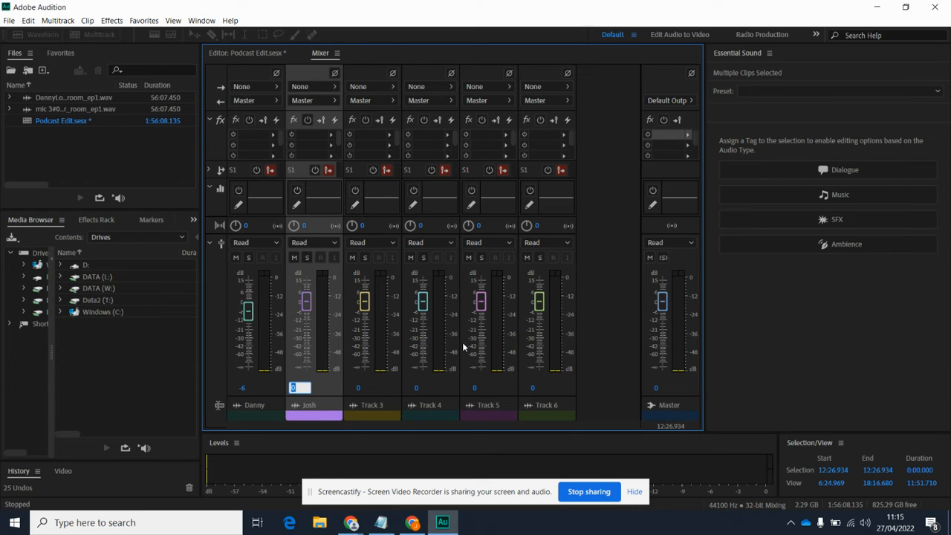
pyautogui.press('Return')
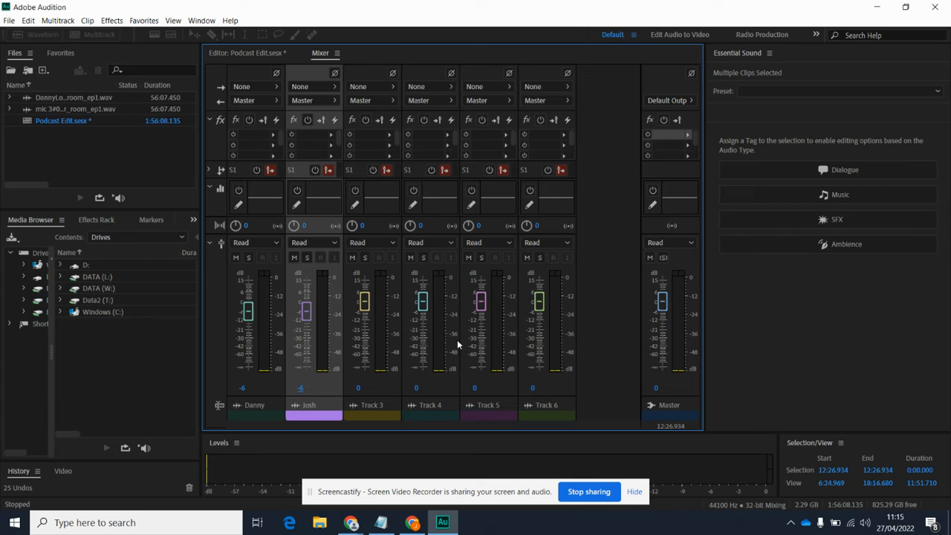
# Audition the multitrack session from about 15:48 and around the loud section near 12:10 to check the levels
pyautogui.click(235, 54)
pyautogui.click(615, 105)
pyautogui.press('space')
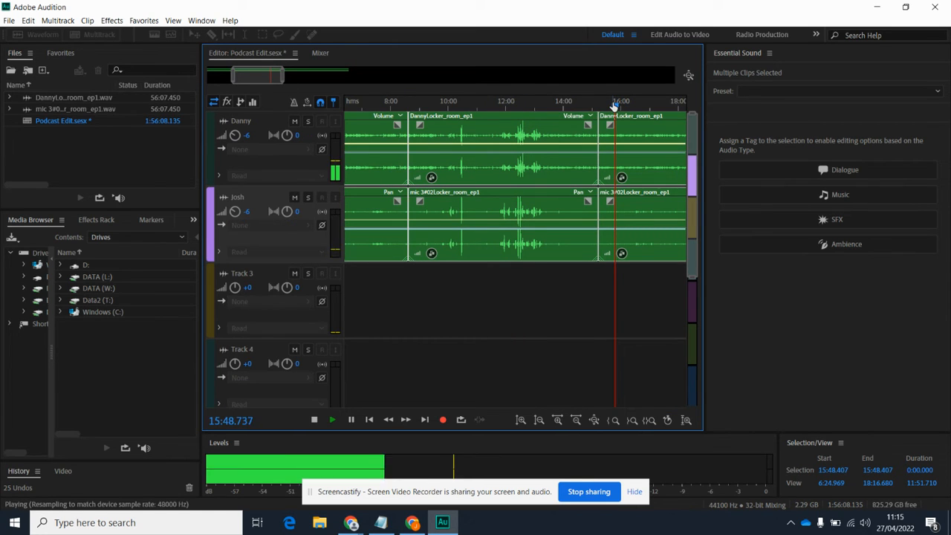
pyautogui.click(510, 102)
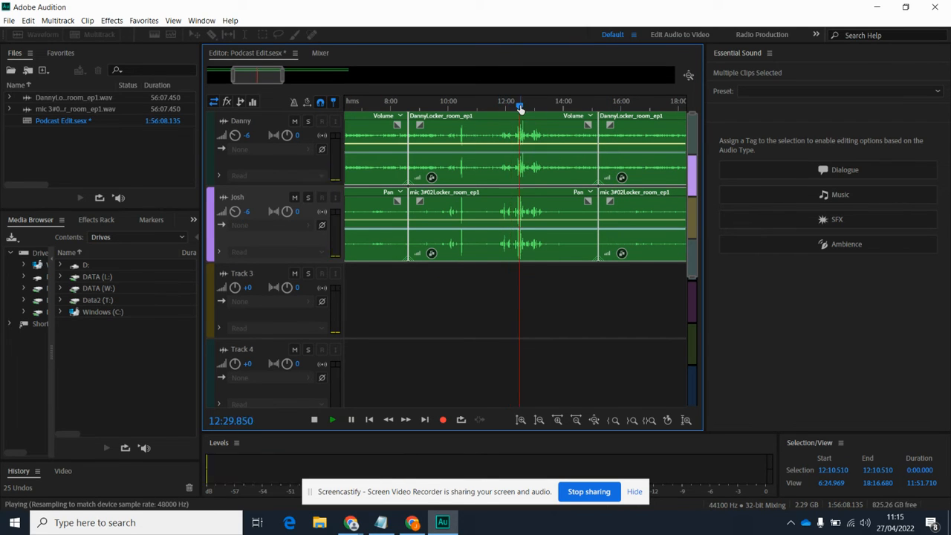
pyautogui.click(521, 104)
pyautogui.press('space')
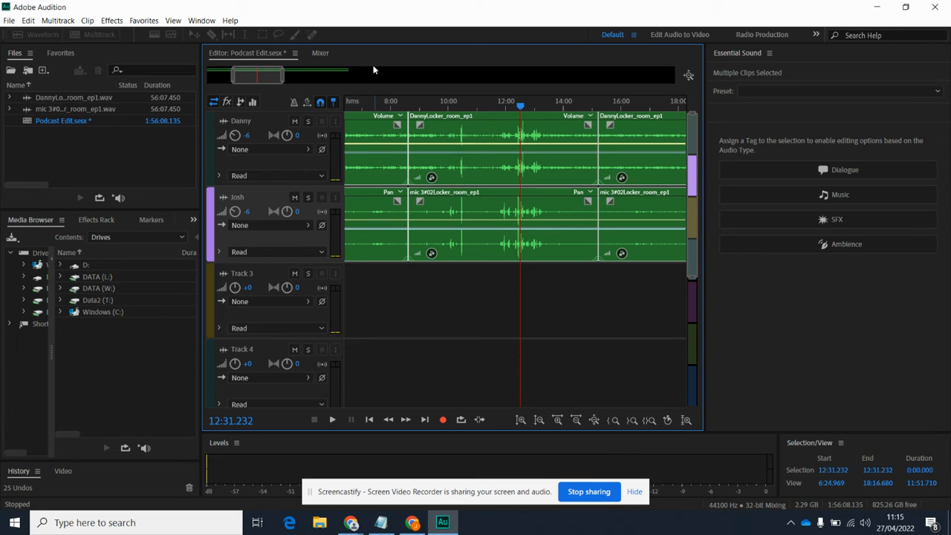
# Add a Multiband Compressor to the Master track's first effect slot and apply the Broadcast preset
pyautogui.click(320, 53)
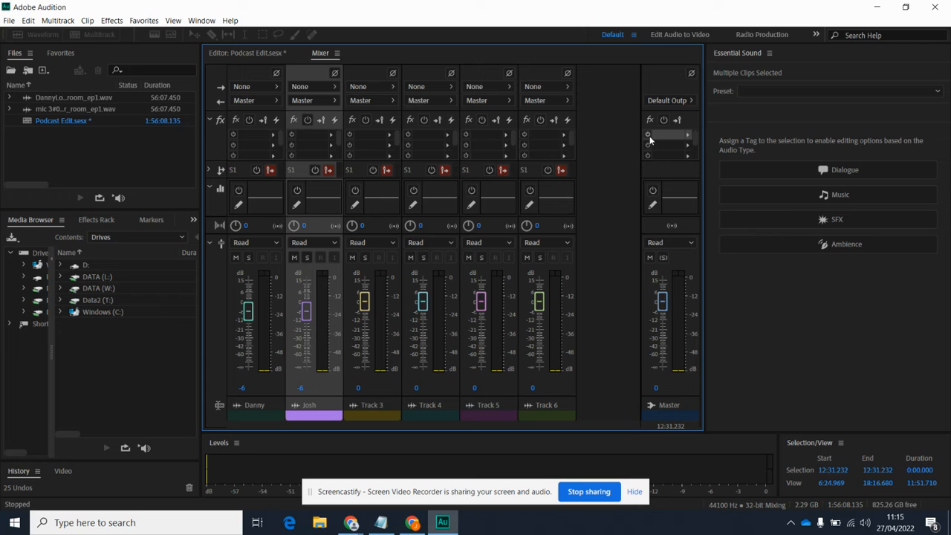
pyautogui.click(687, 138)
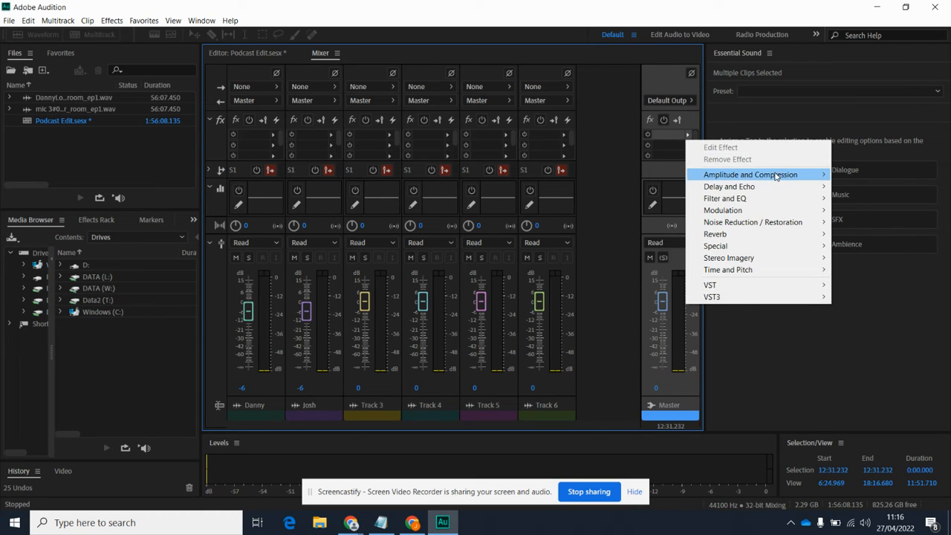
pyautogui.moveTo(776, 177)
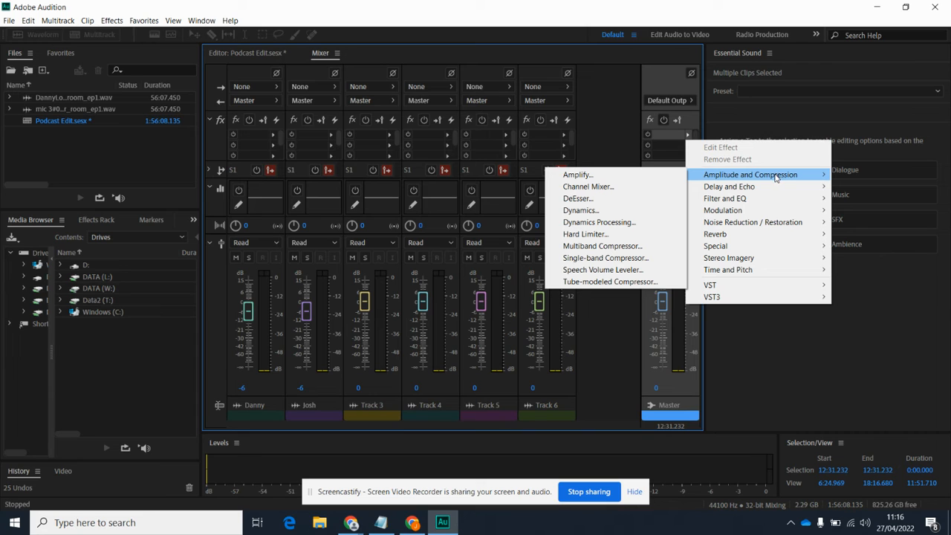
pyautogui.click(585, 247)
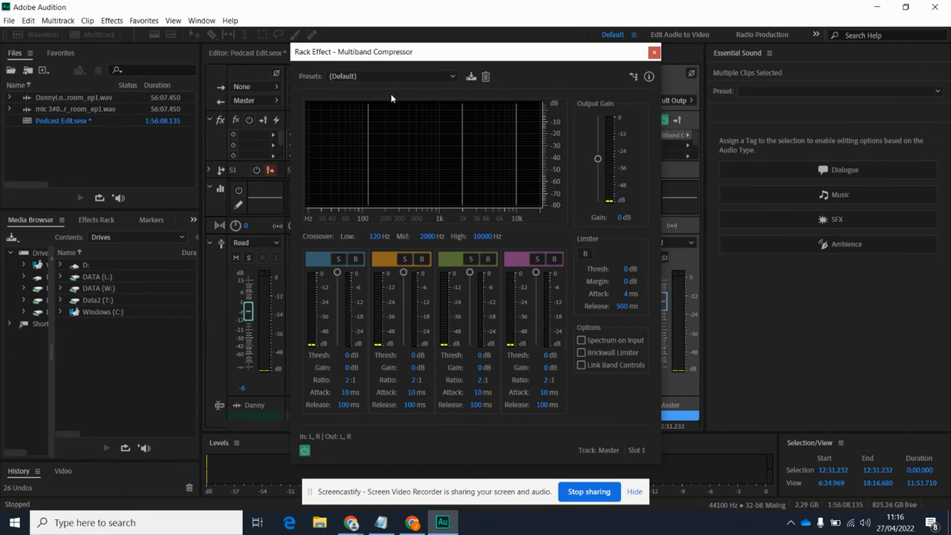
pyautogui.click(389, 75)
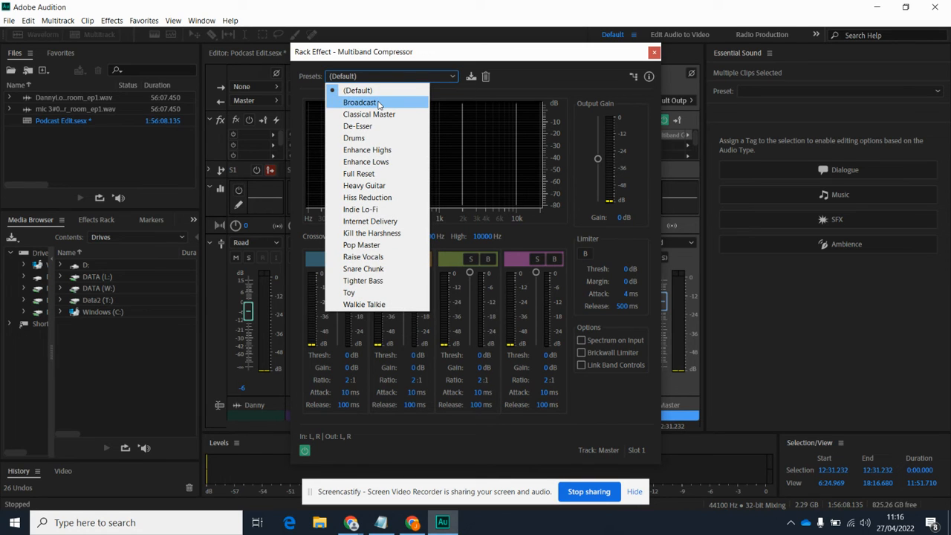
pyautogui.click(379, 105)
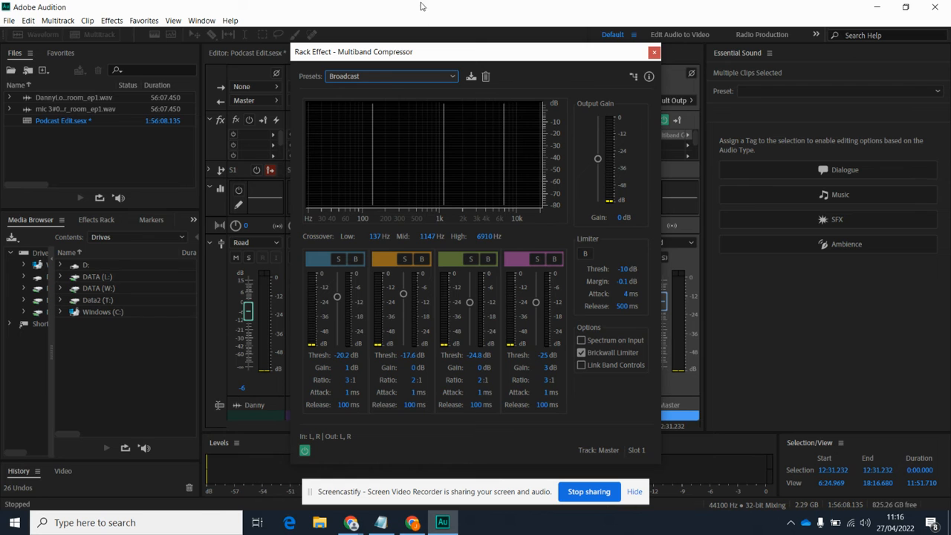
pyautogui.moveTo(473, 55); pyautogui.dragTo(503, 32)
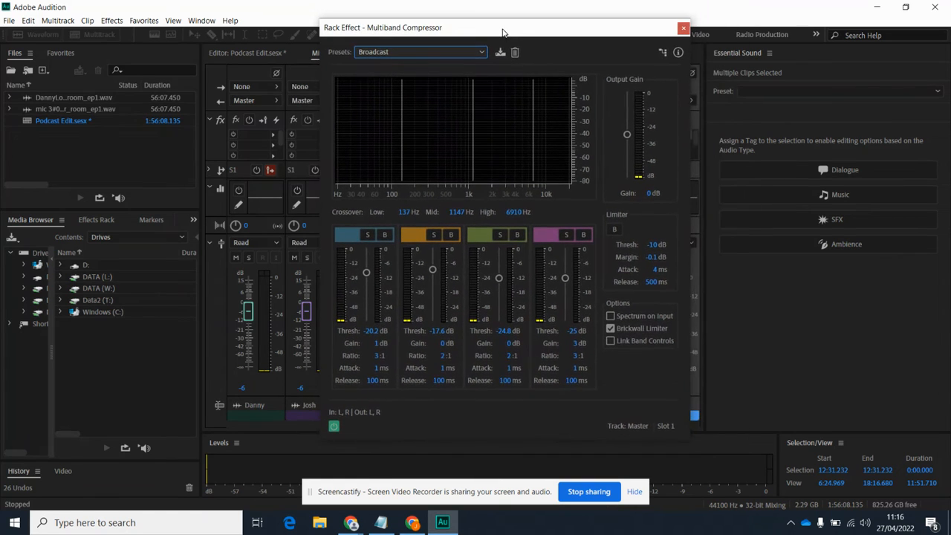
# Close the compressor settings and audition the session with the compression active, including from about 15:57 and the loud section near 12:25
pyautogui.click(683, 28)
pyautogui.press('space')
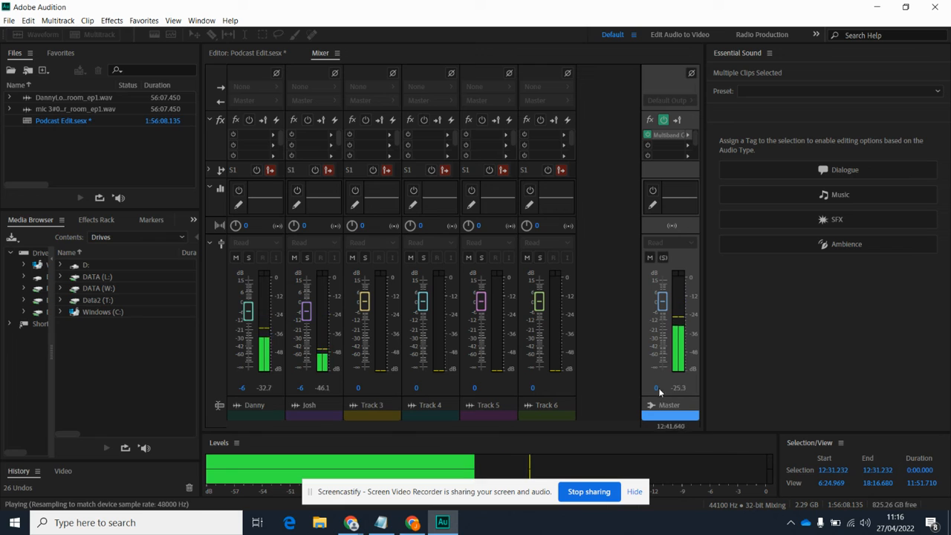
pyautogui.click(245, 53)
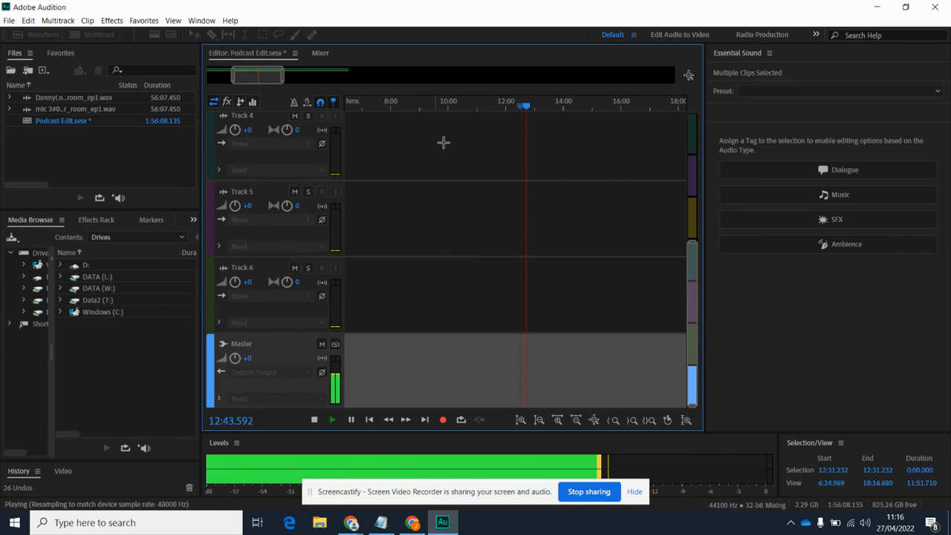
pyautogui.moveTo(694, 277); pyautogui.dragTo(678, 127)
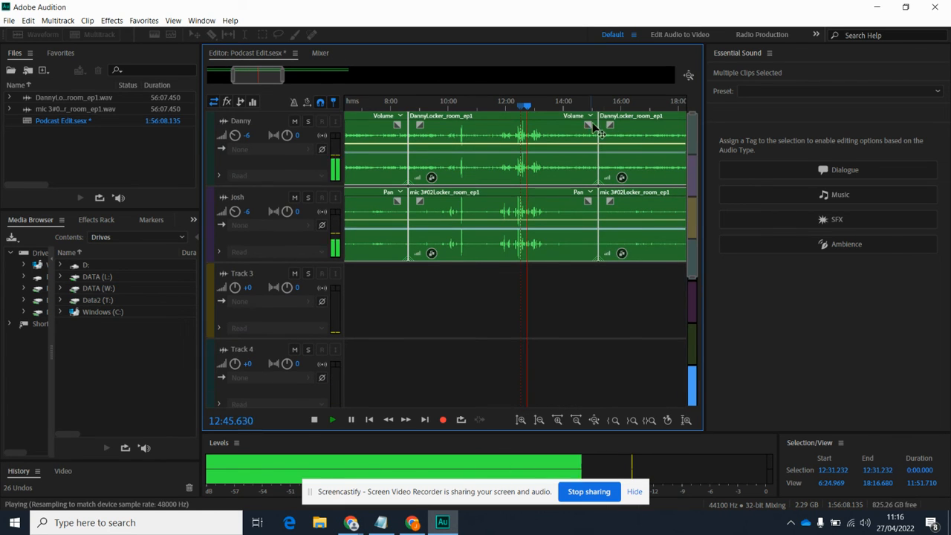
pyautogui.click(620, 104)
pyautogui.press('space')
pyautogui.press('space')
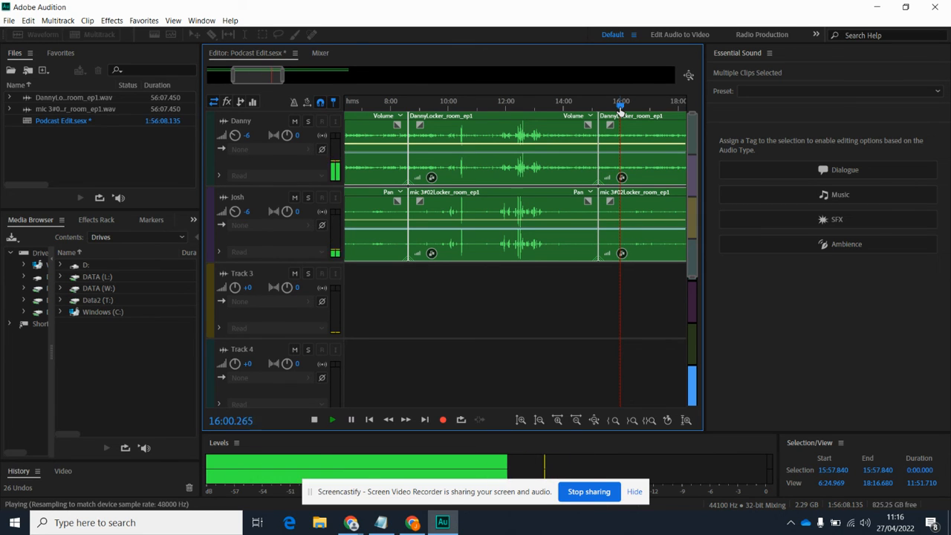
pyautogui.click(518, 102)
pyautogui.press('space')
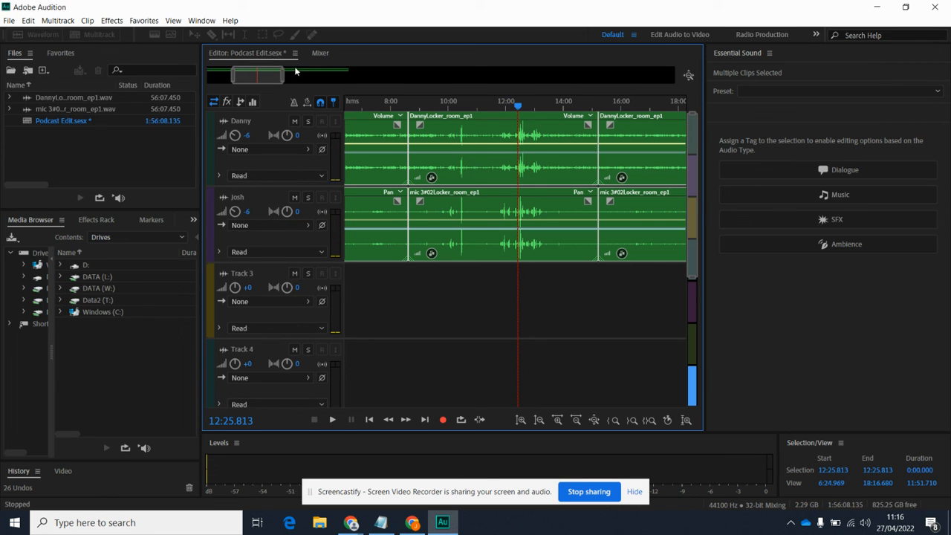
# Bring up the Amplitude and Compression effects for the Master track's first effect slot in the mixer
pyautogui.click(320, 53)
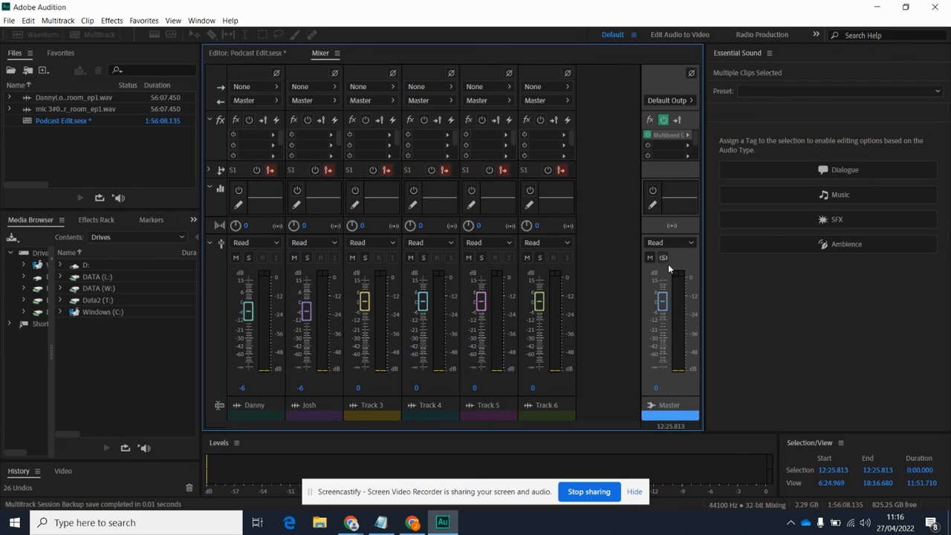
pyautogui.click(688, 135)
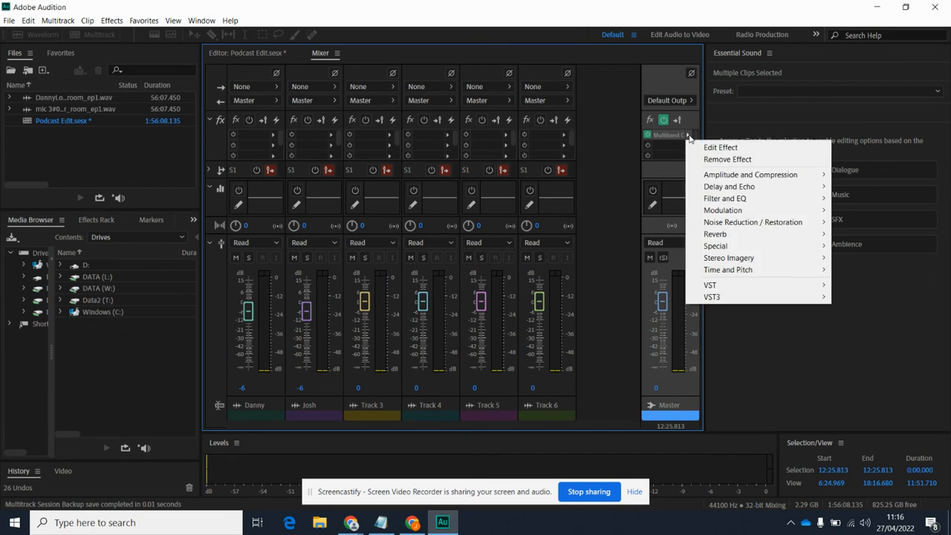
pyautogui.moveTo(729, 176)
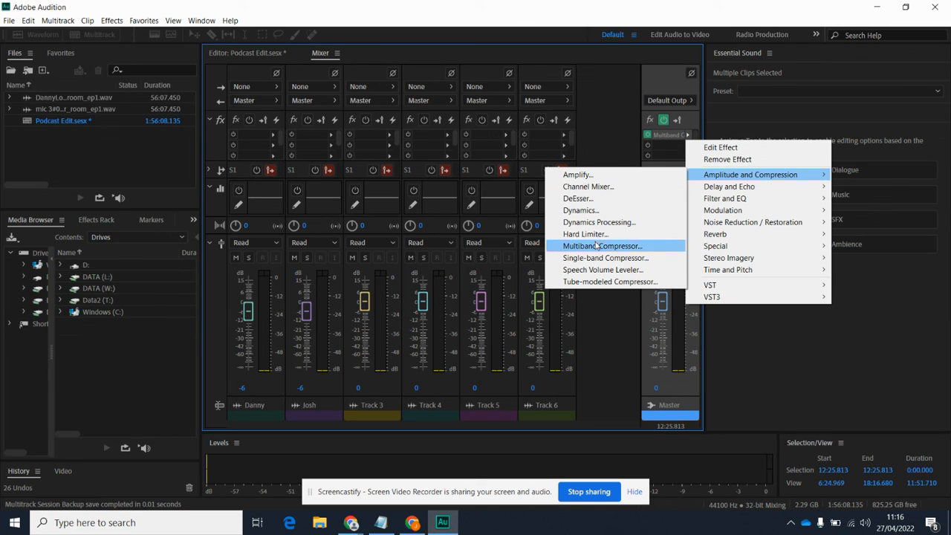